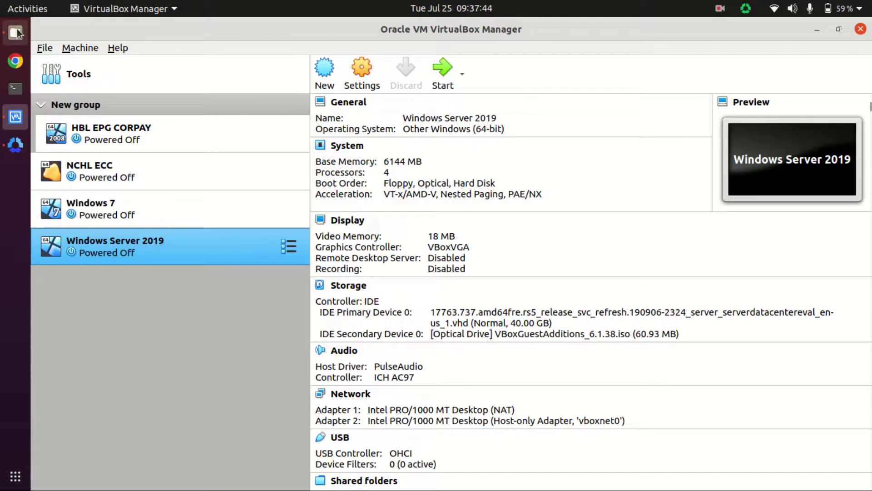
Open the Ubuntu host's file manager from the dock
left_click(15, 32)
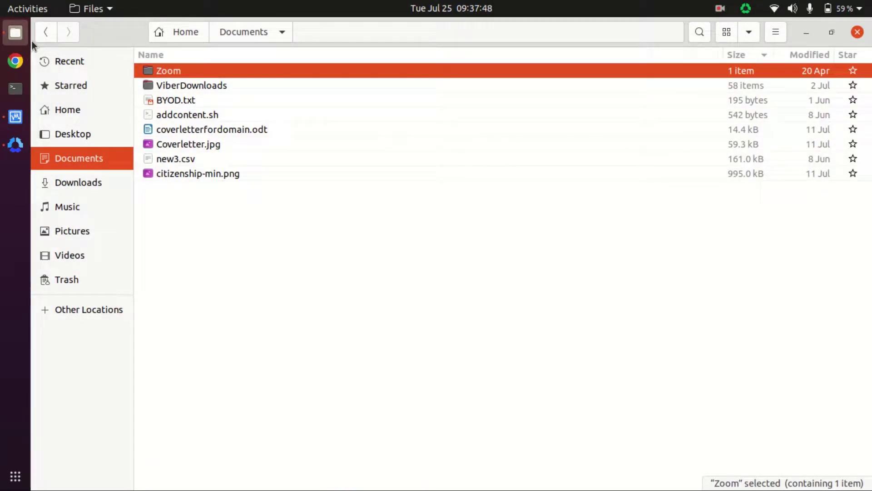
Make a new folder named winserver_share in Documents and open it
left_click(100, 164)
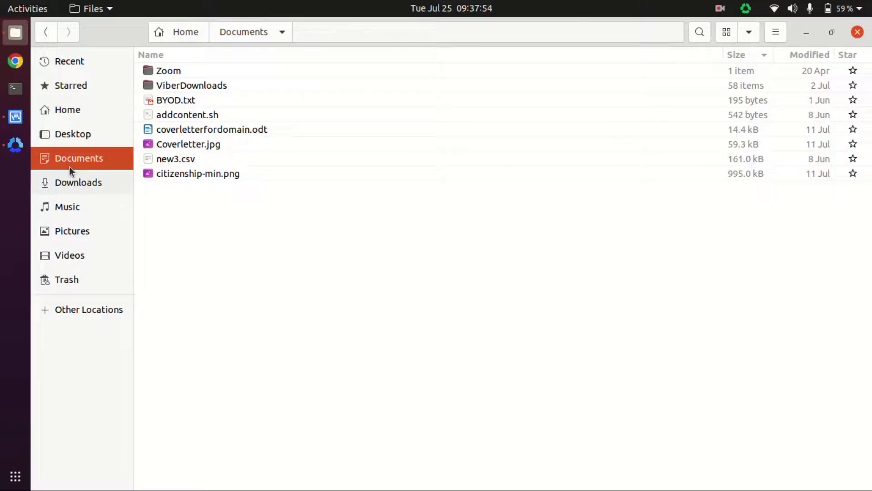
left_click(777, 33)
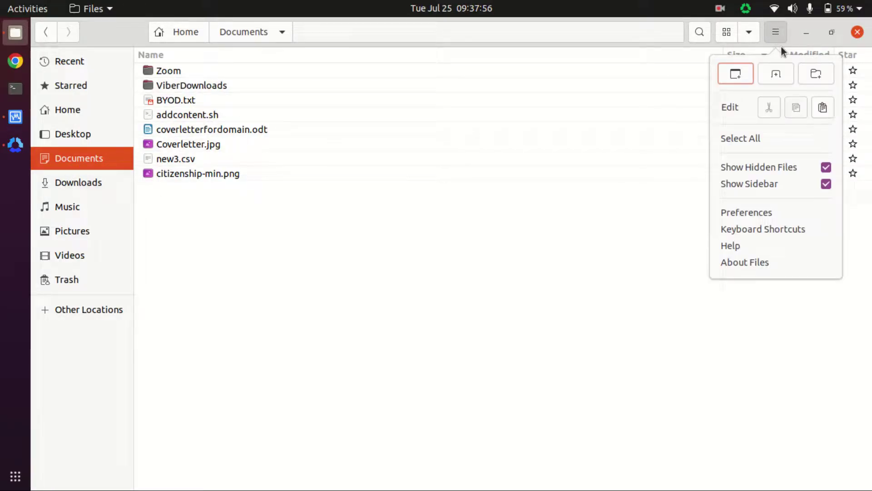
left_click(817, 75)
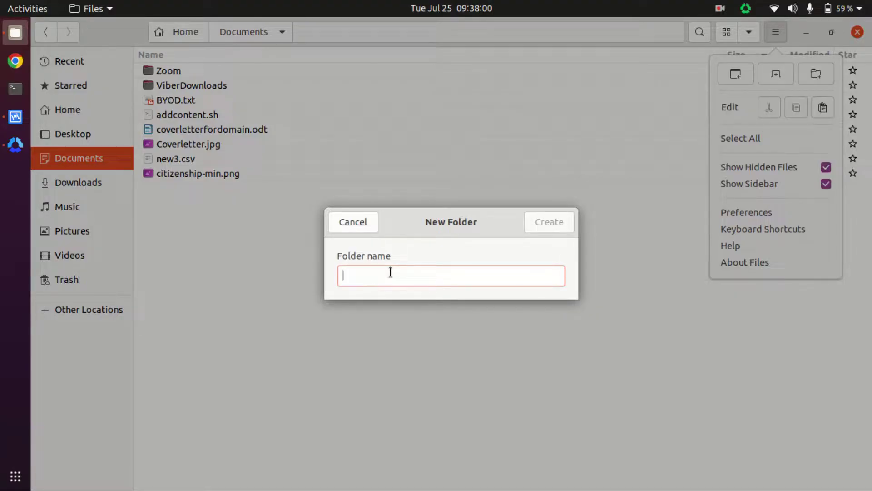
type("winserver_")
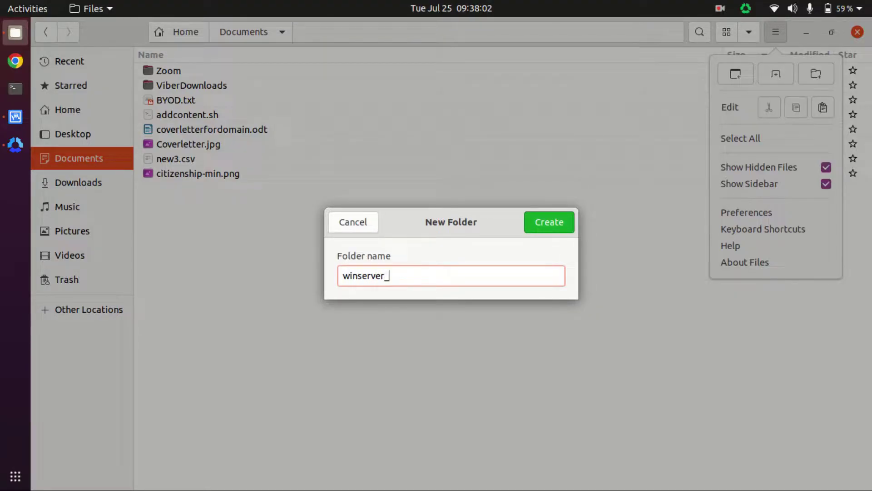
type("share")
left_click(528, 221)
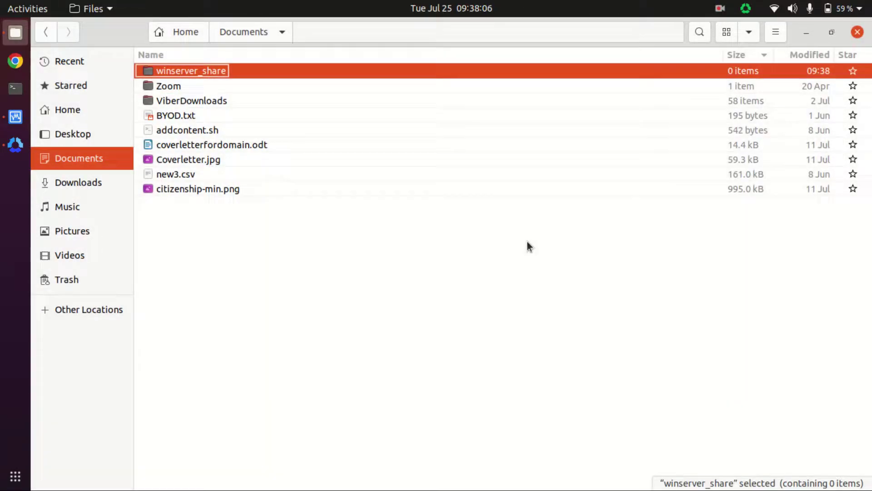
double_click(330, 74)
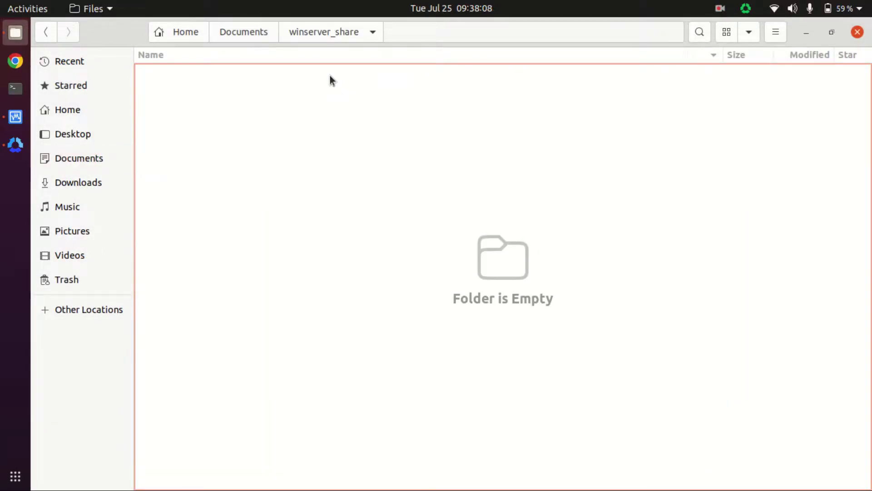
Return to VirtualBox Manager and show Windows Server 2019's Shared Folders settings page
left_click(16, 118)
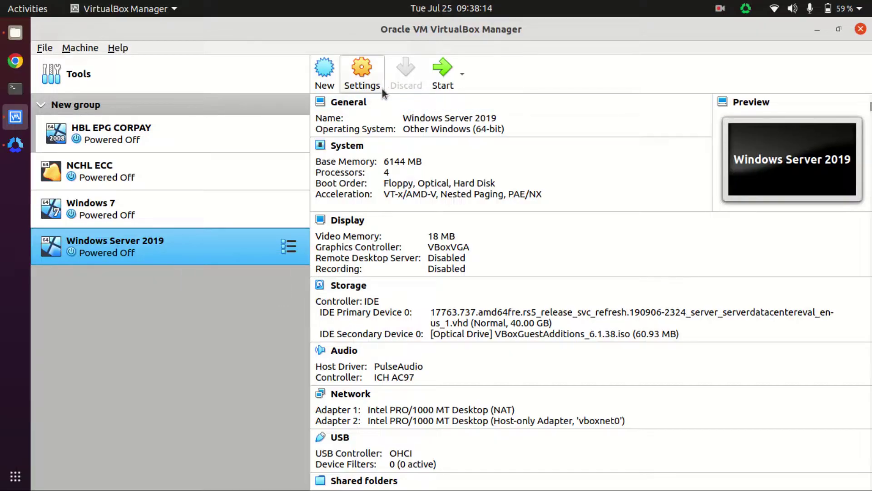
left_click(364, 76)
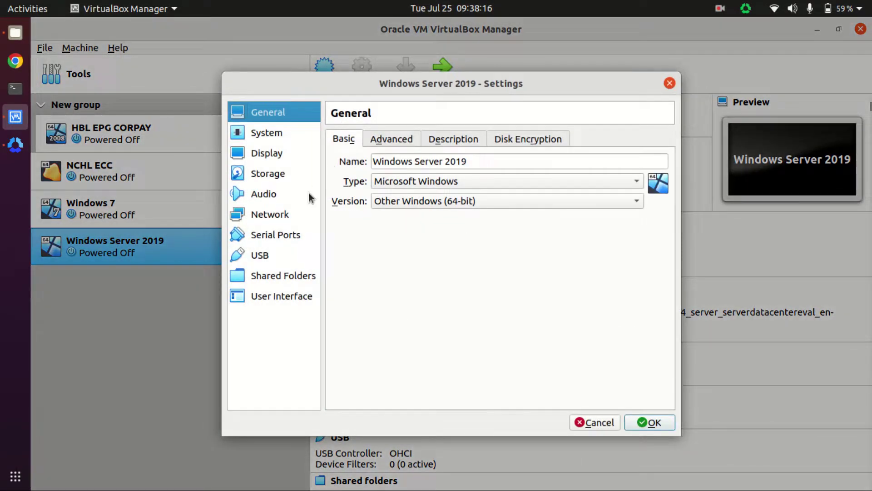
left_click(270, 276)
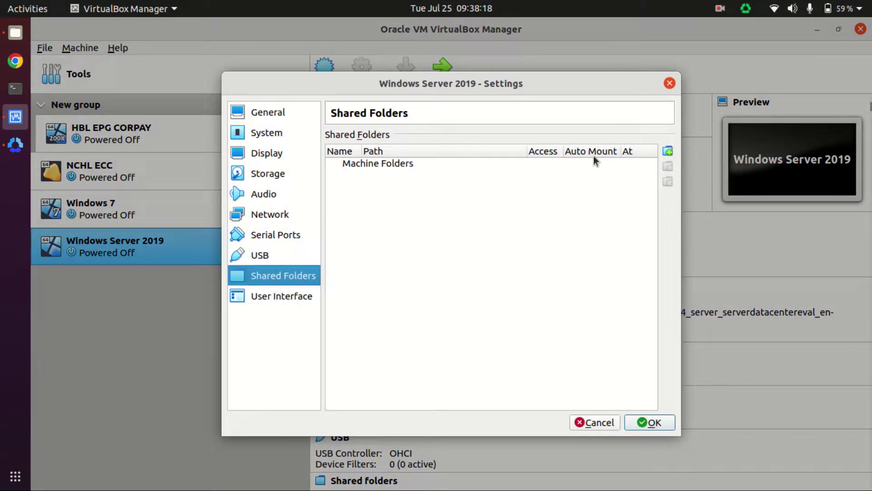
Add Documents/winserver_share as an auto-mounted shared folder and save the VM settings
left_click(668, 150)
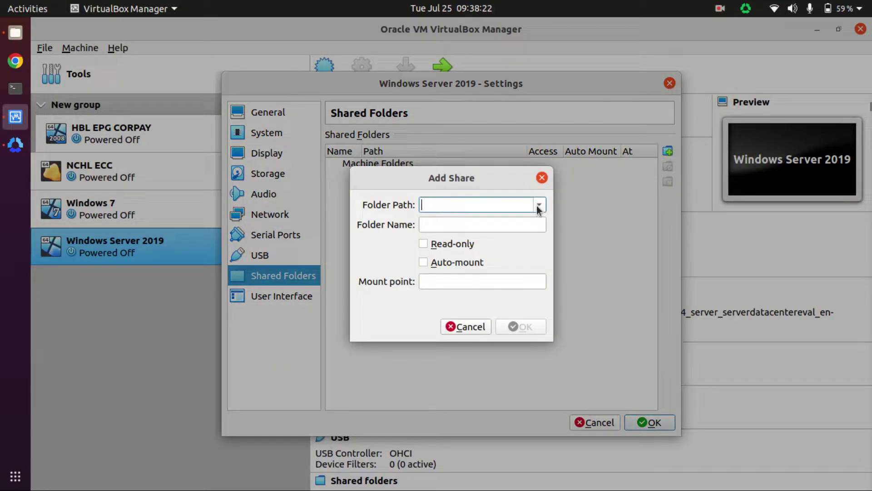
left_click(539, 204)
left_click(483, 230)
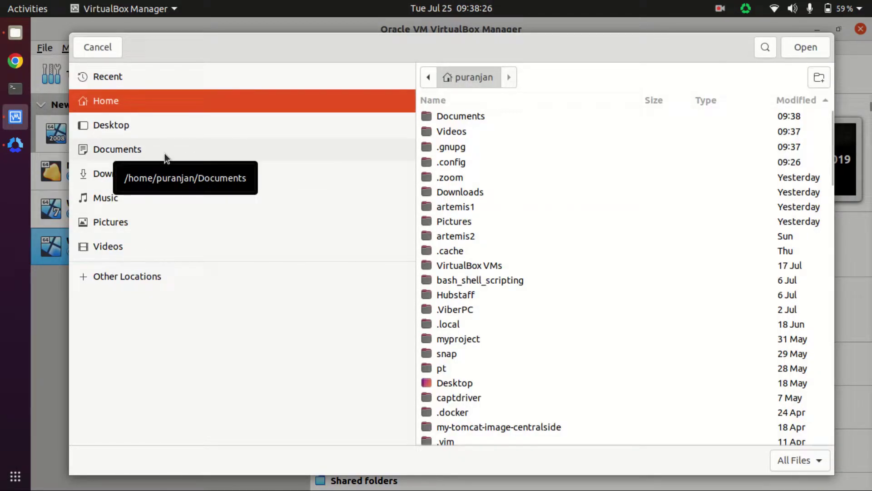
left_click(164, 153)
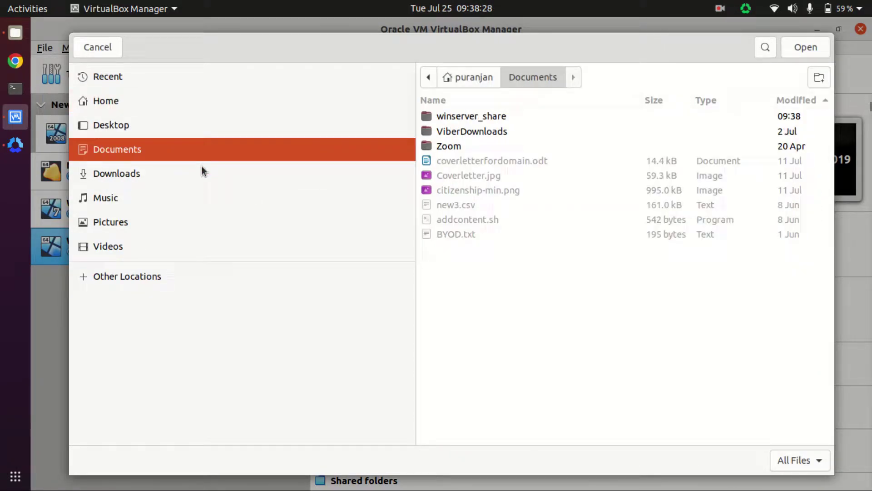
left_click(460, 121)
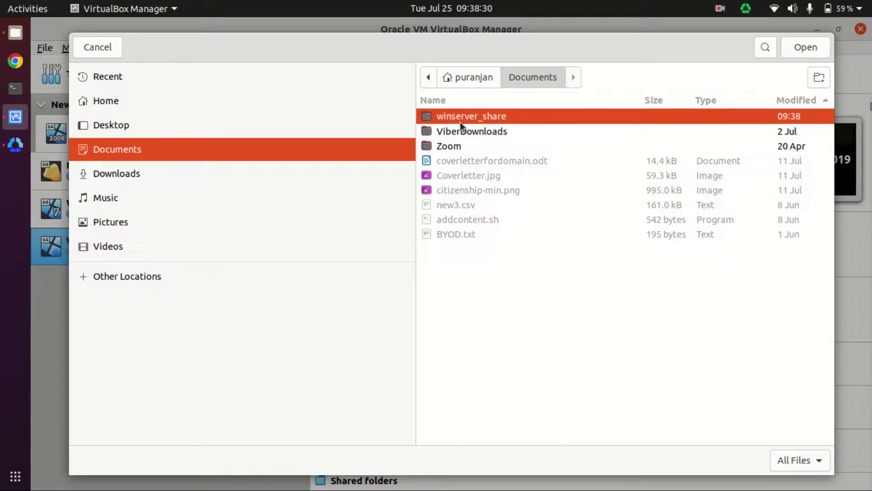
left_click(802, 50)
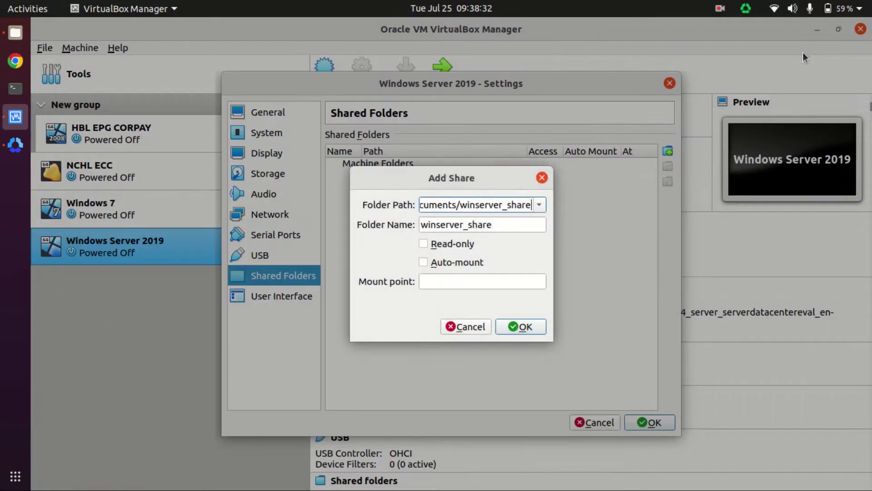
left_click(423, 262)
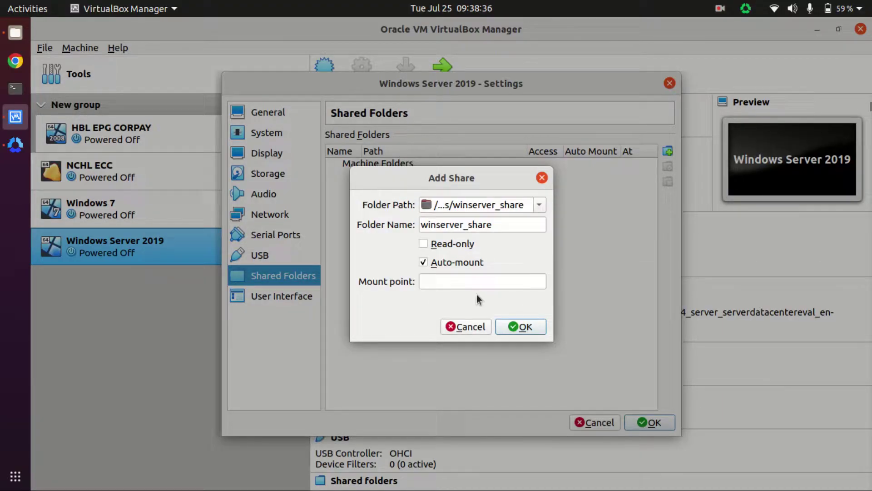
left_click(520, 327)
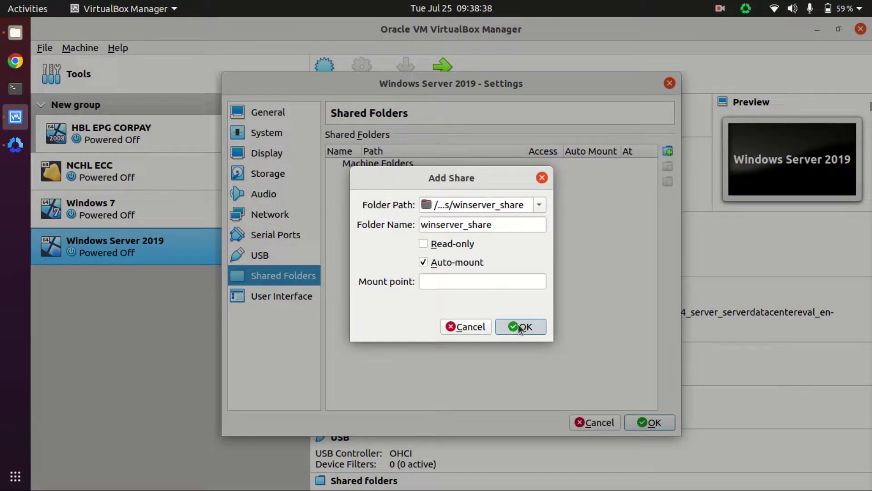
left_click(654, 423)
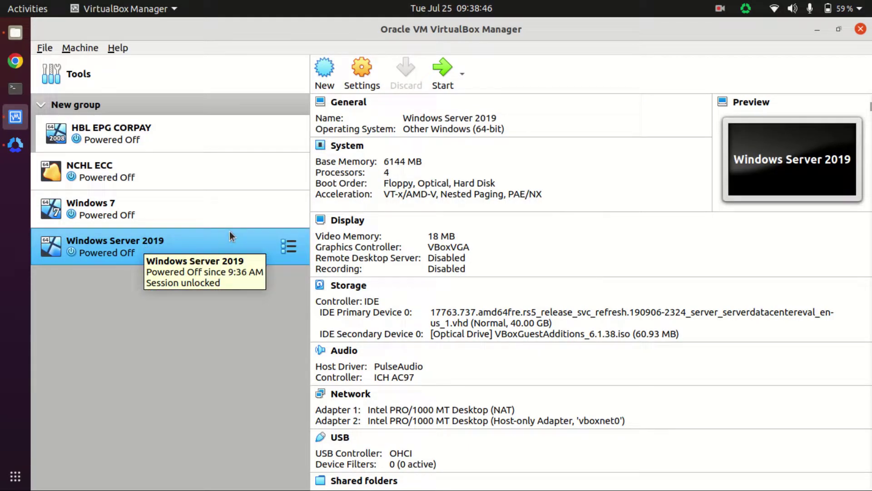
Start Windows Server 2019 and dismiss the keyboard auto-capture notification
left_click(447, 75)
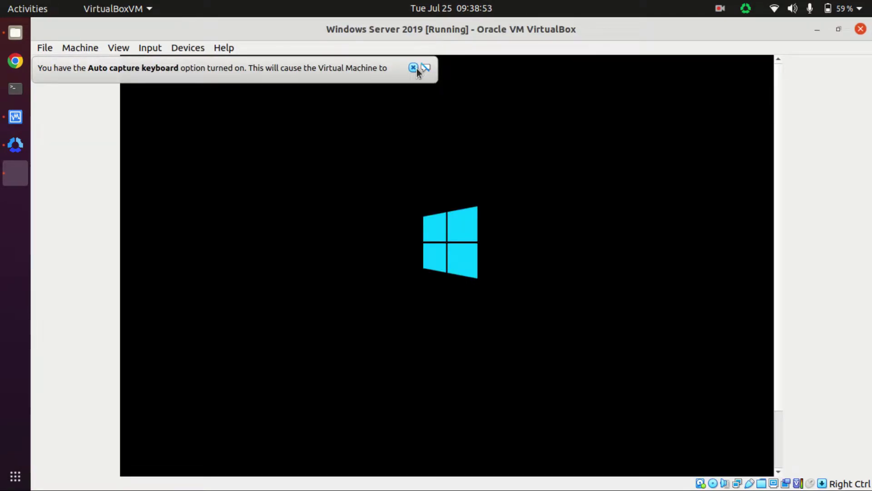
left_click(416, 69)
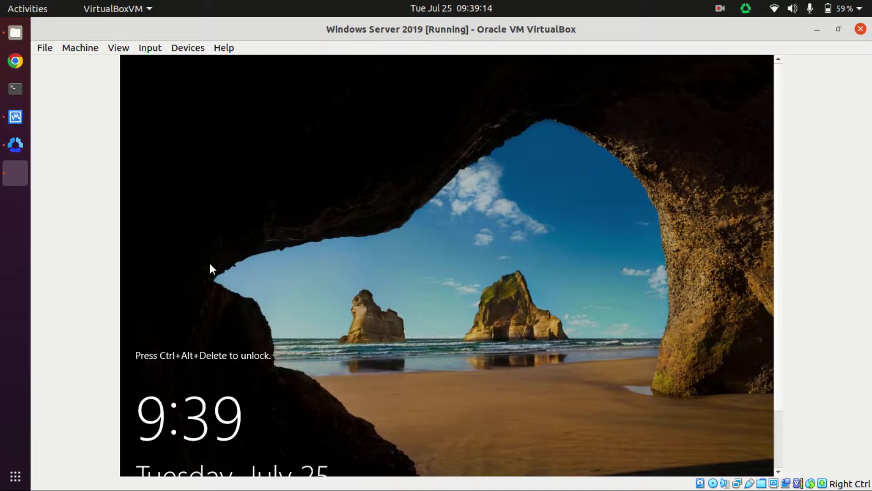
Sign in as Administrator via Ctrl-Alt-Del, closing the Admin Center popup and Server Manager
left_click(152, 47)
mouse_move(175, 63)
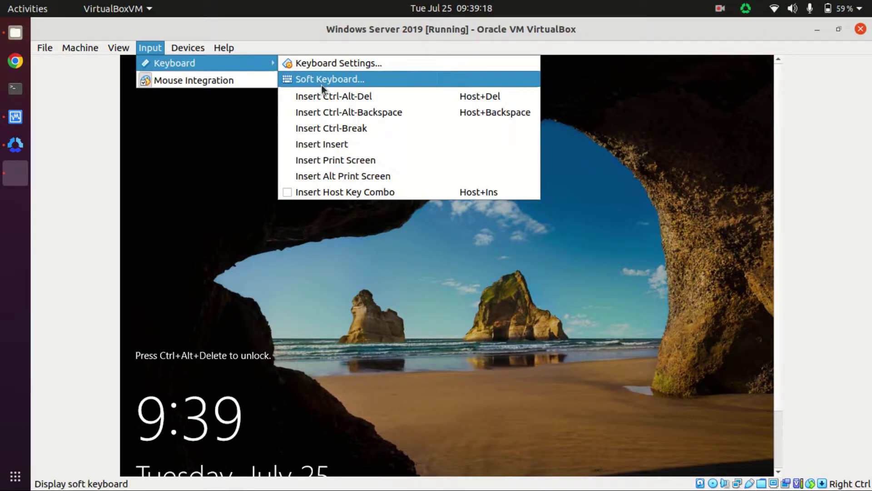
left_click(381, 98)
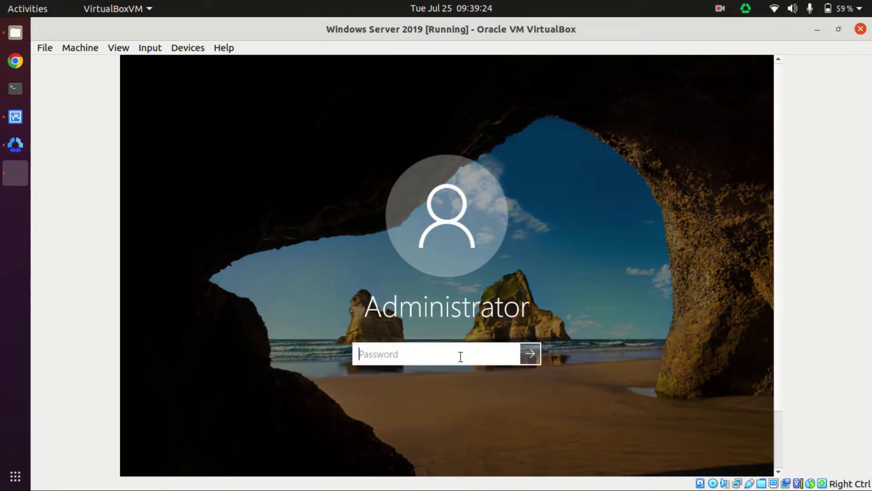
type("•••••")
type("•••••")
key("Return")
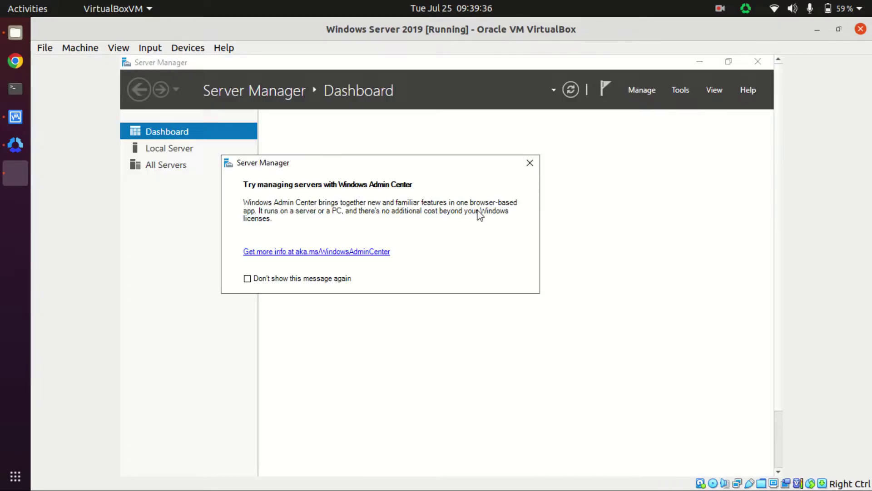
left_click(530, 162)
left_click(765, 65)
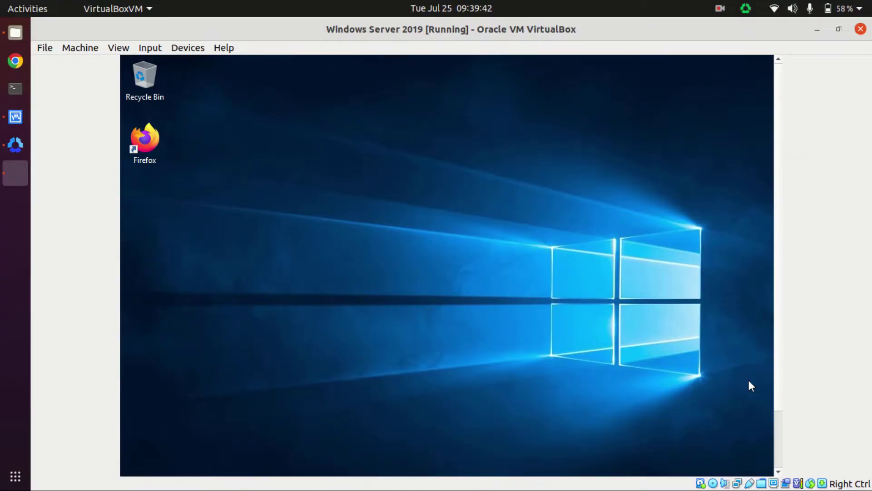
Open File Explorer in the guest and show This PC with its drives
left_click(782, 433)
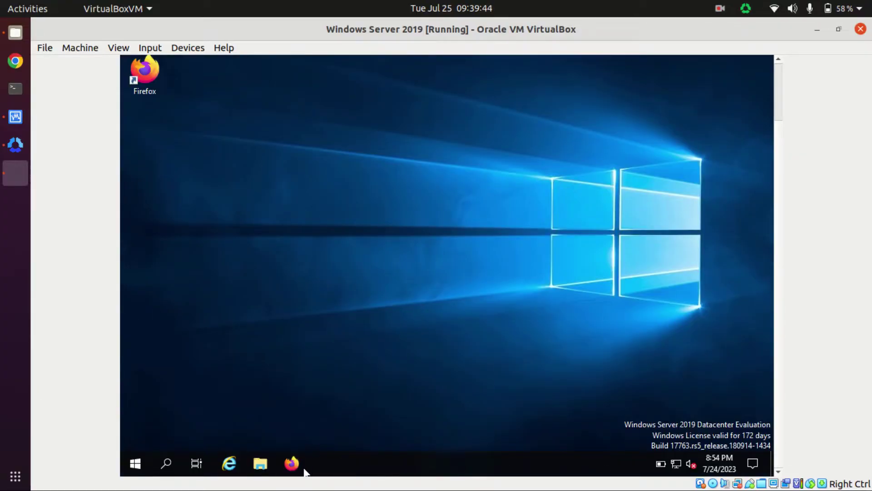
left_click(262, 464)
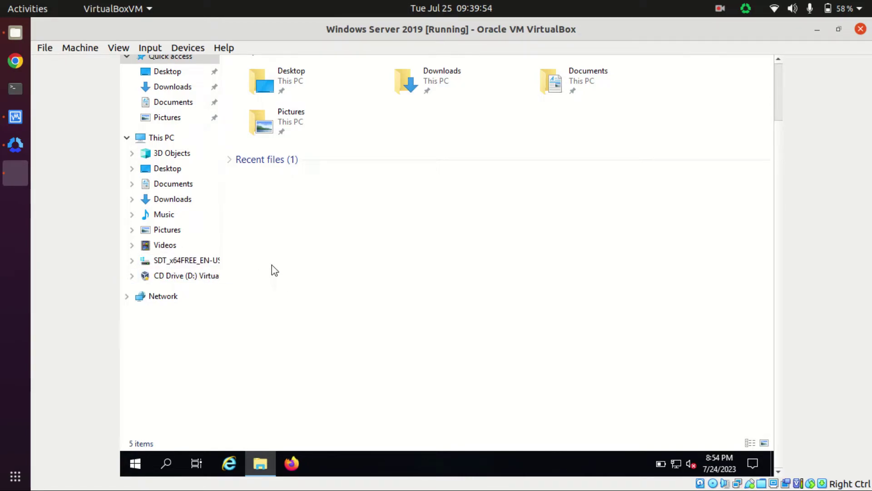
left_click(158, 139)
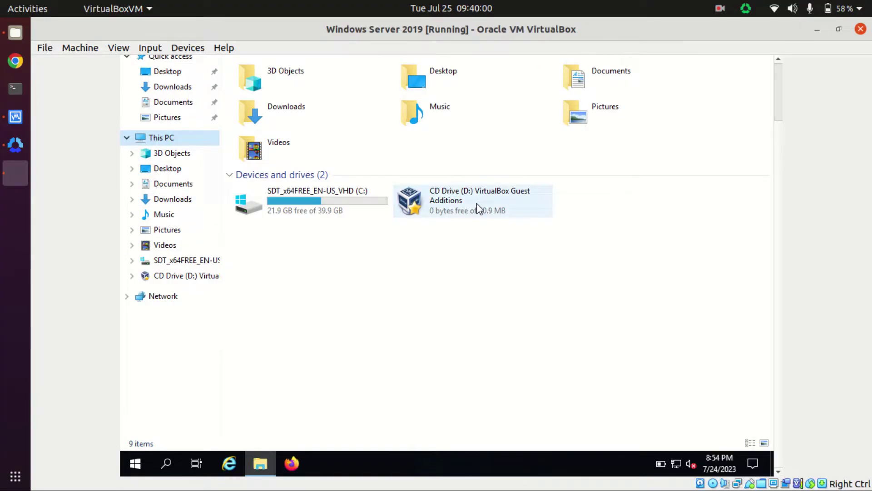
mouse_move(470, 201)
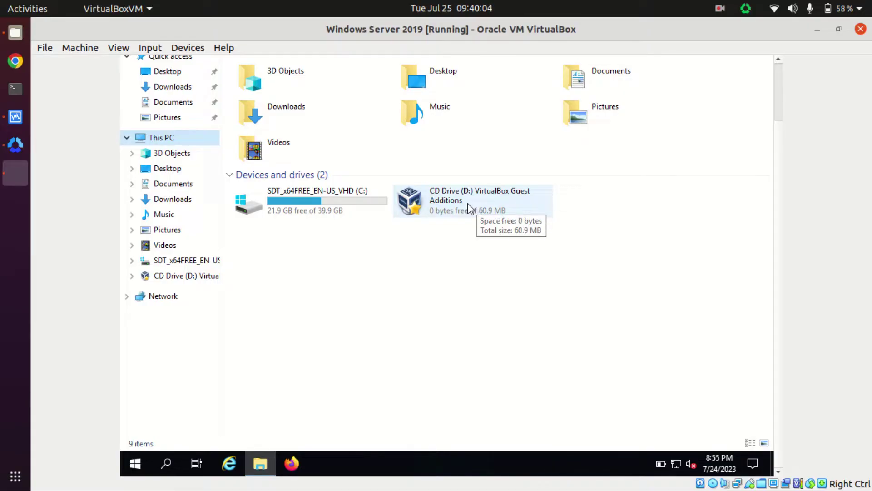
left_click(185, 48)
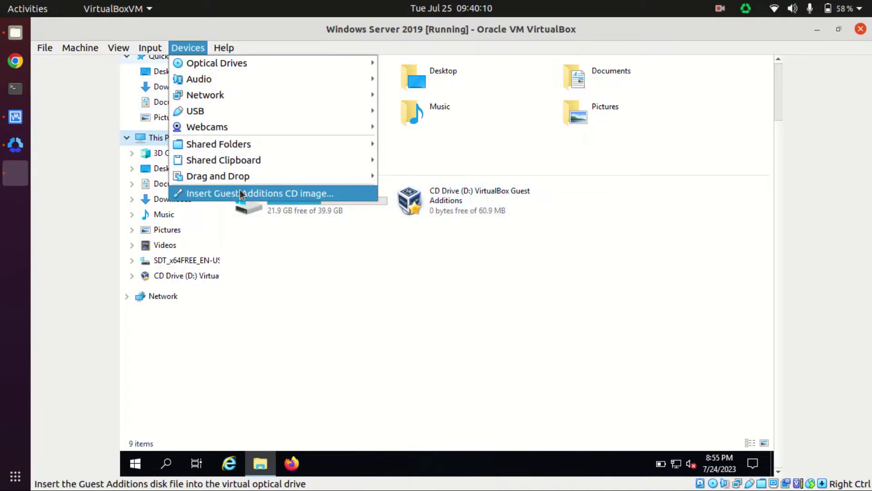
left_click(450, 200)
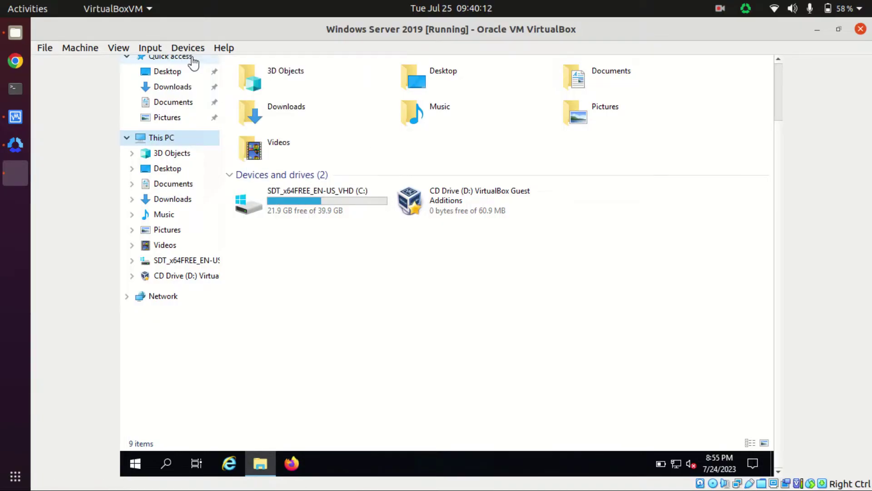
mouse_move(471, 200)
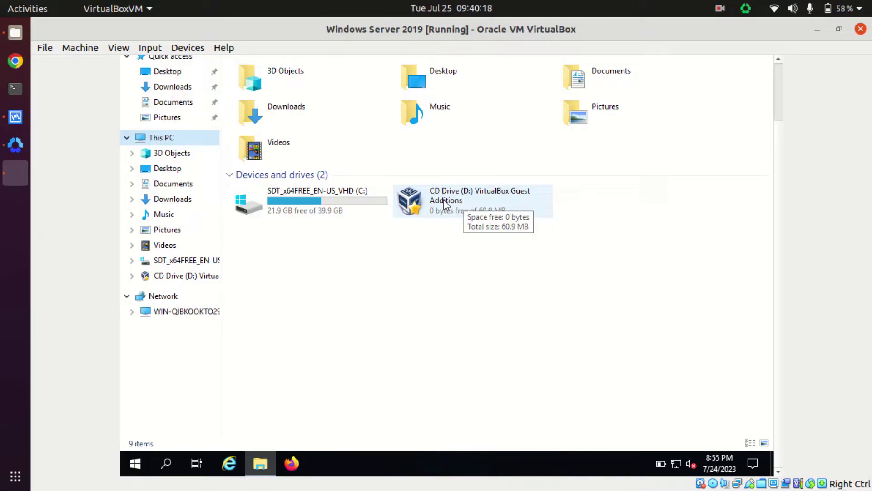
Run the Guest Additions installer from CD Drive (D:) with default folder and components
double_click(467, 200)
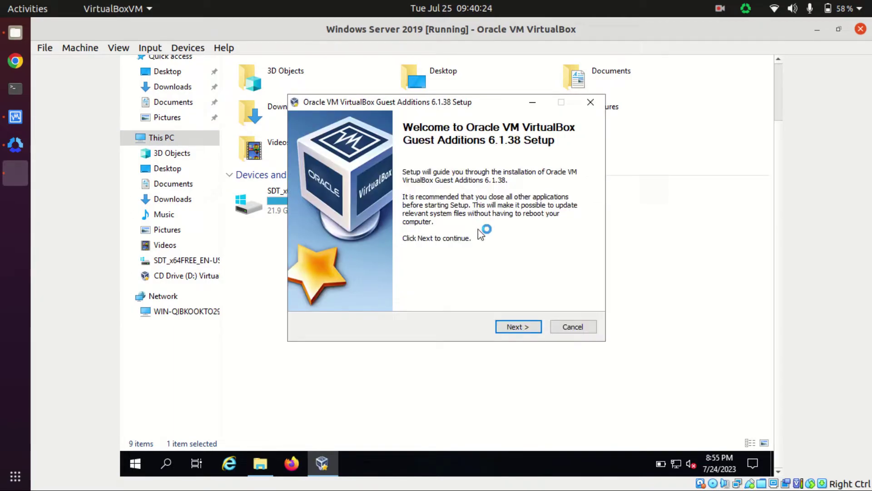
left_click(521, 327)
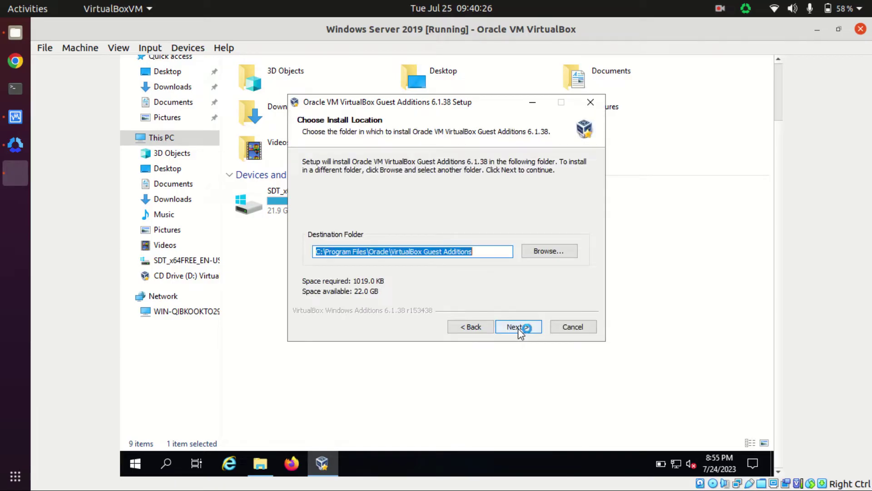
left_click(517, 328)
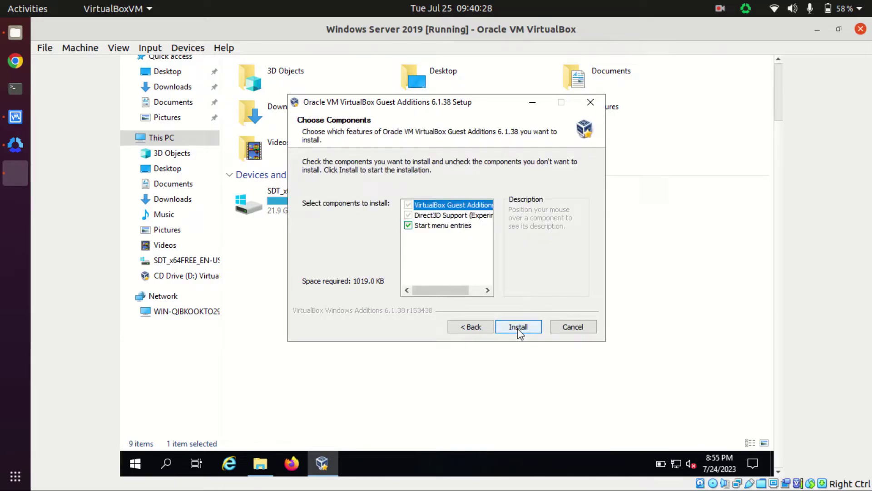
left_click(517, 327)
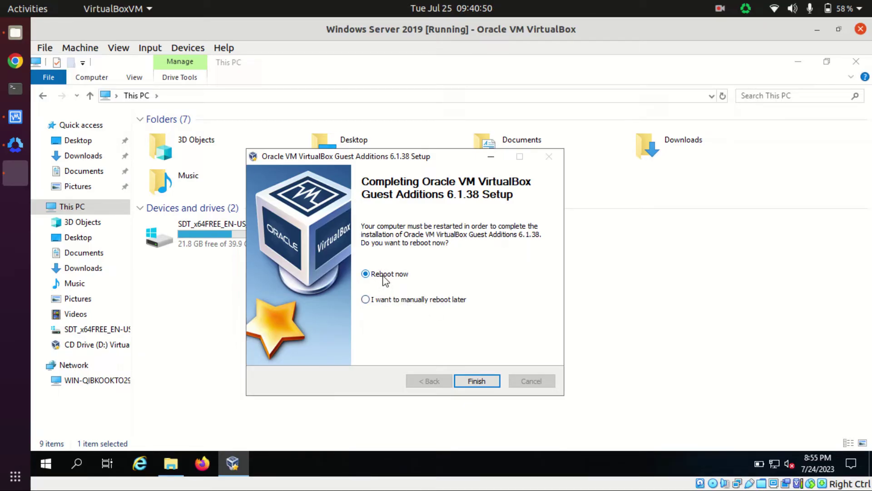
Finish setup with Reboot now, then unlock with Ctrl-Alt-Del and sign in as Administrator
left_click(481, 383)
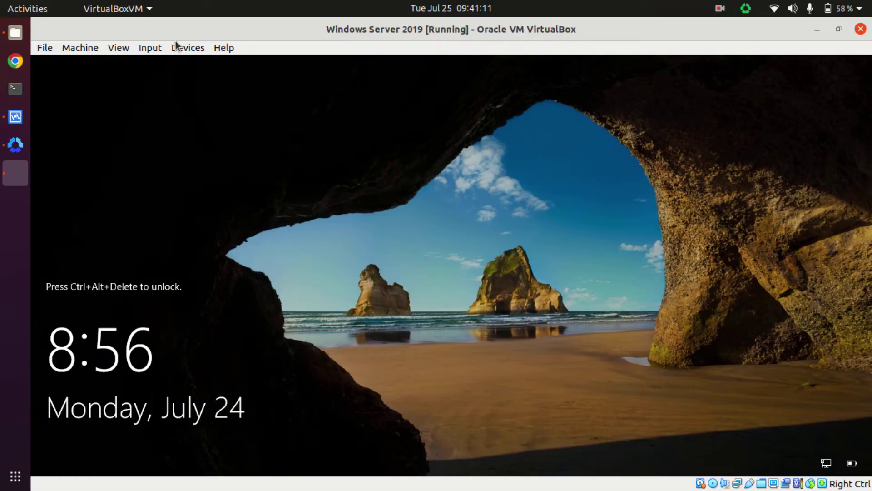
left_click(151, 47)
mouse_move(174, 62)
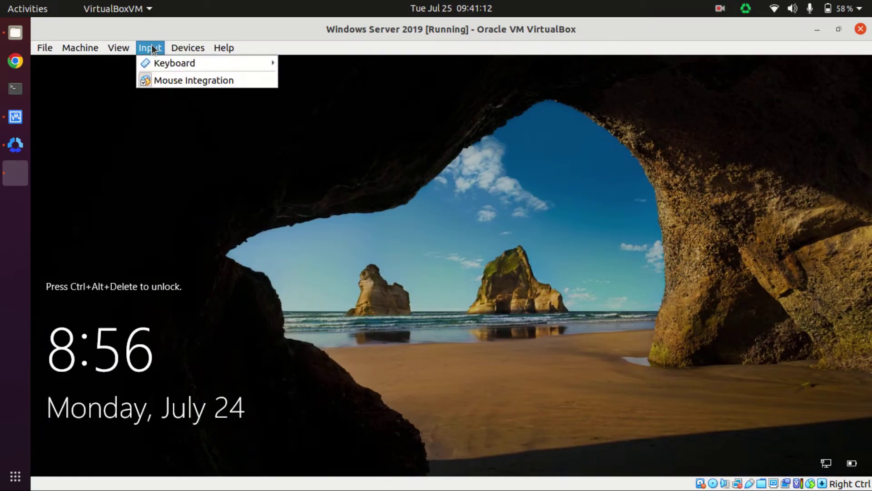
left_click(340, 93)
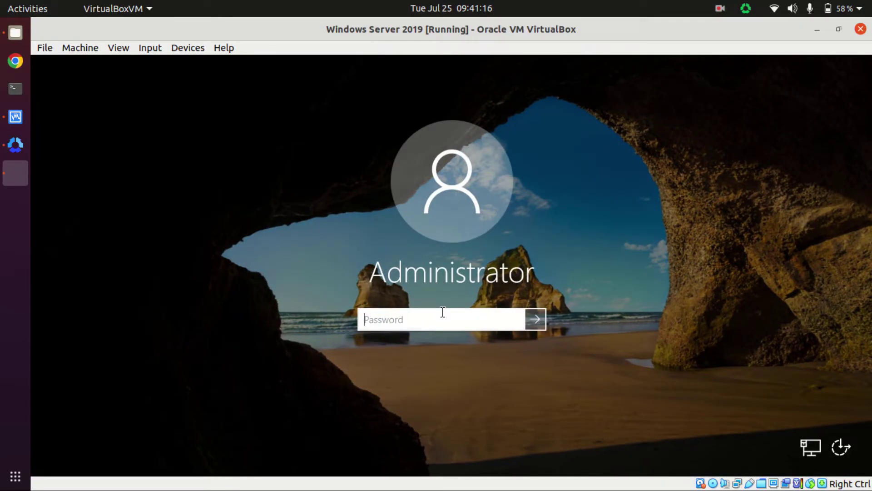
key("Return")
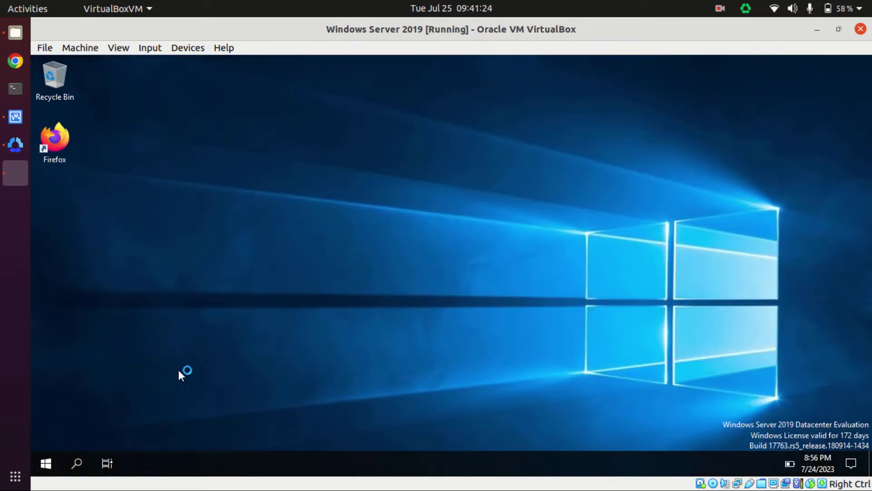
Refresh the guest desktop, then open winserver_share (\\VBoxSvr) (Z:) from This PC
right_click(237, 223)
left_click(270, 264)
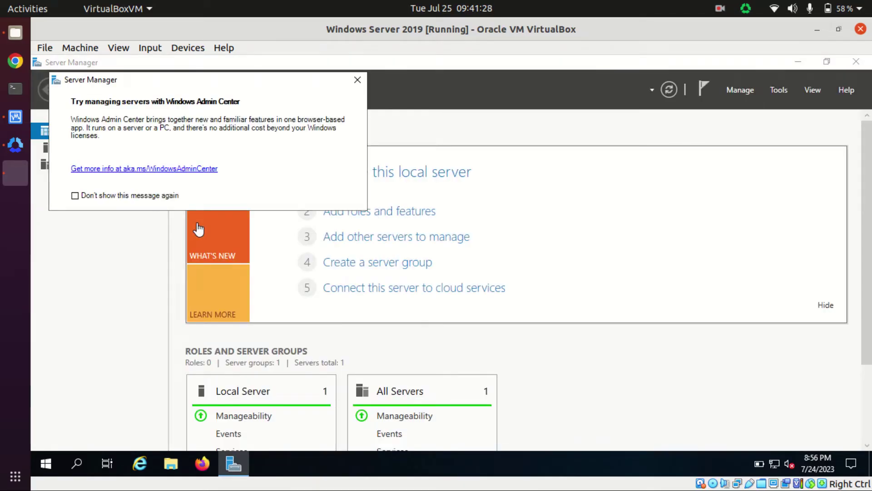
left_click(172, 463)
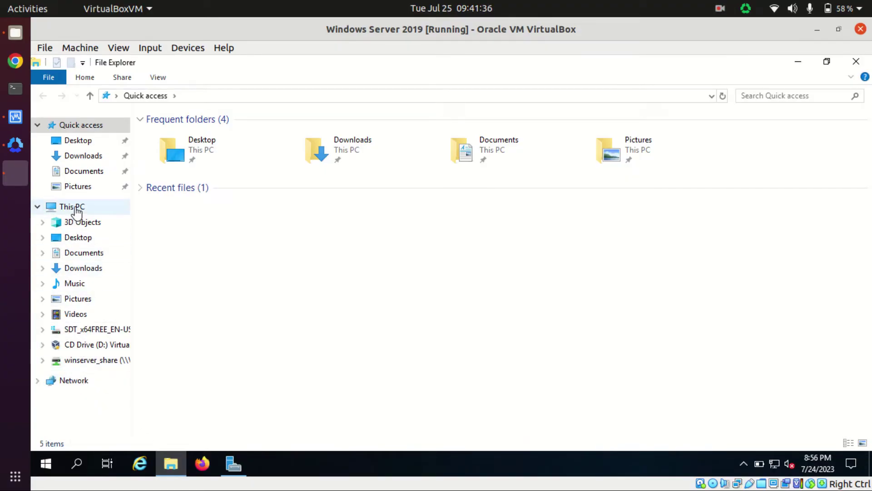
left_click(77, 207)
mouse_move(221, 286)
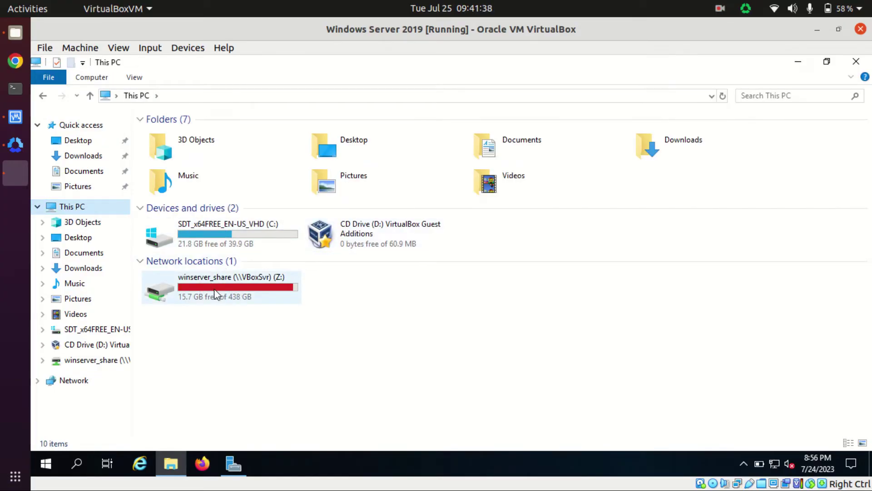
double_click(189, 289)
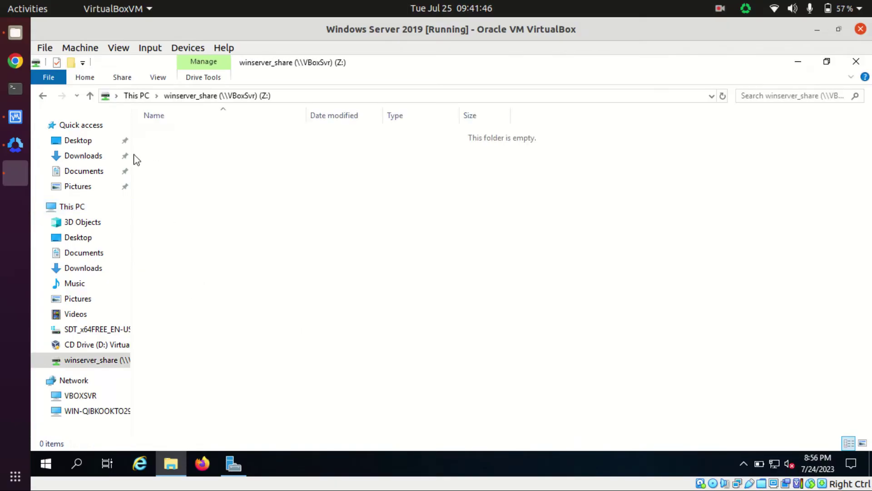
Copy Coverletter.jpg from the host's Documents folder into winserver_share
left_click(14, 30)
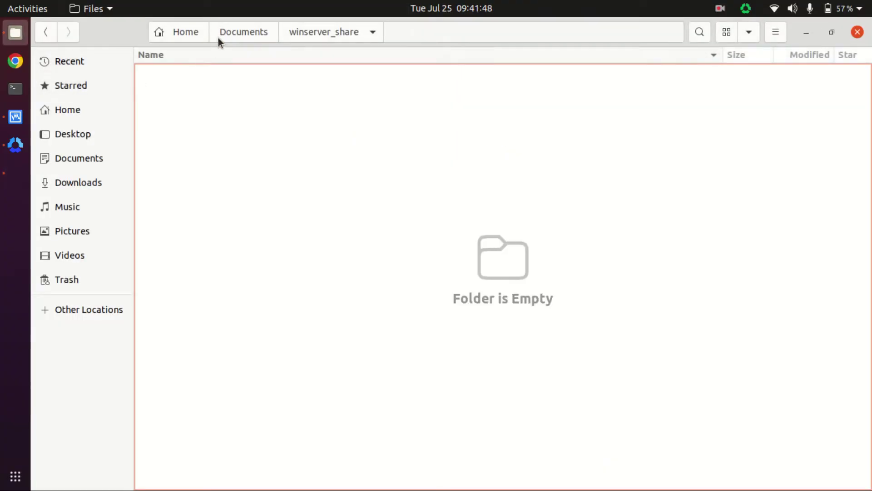
left_click(235, 32)
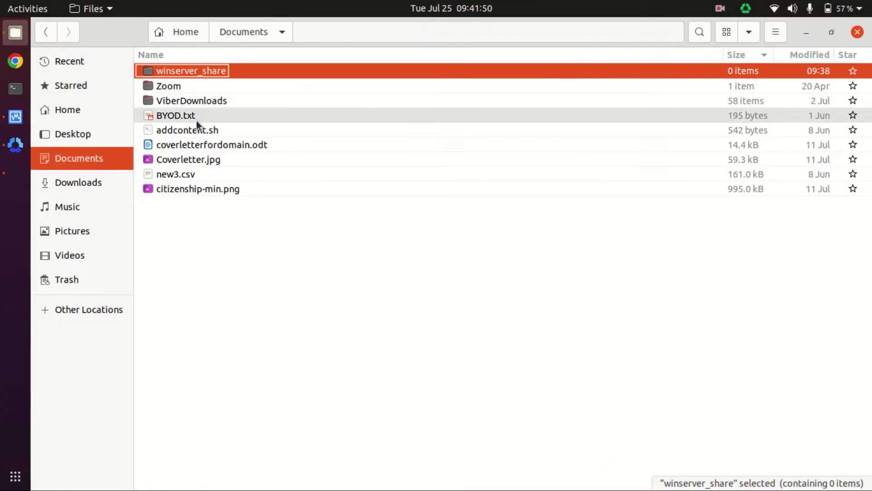
left_click(203, 158)
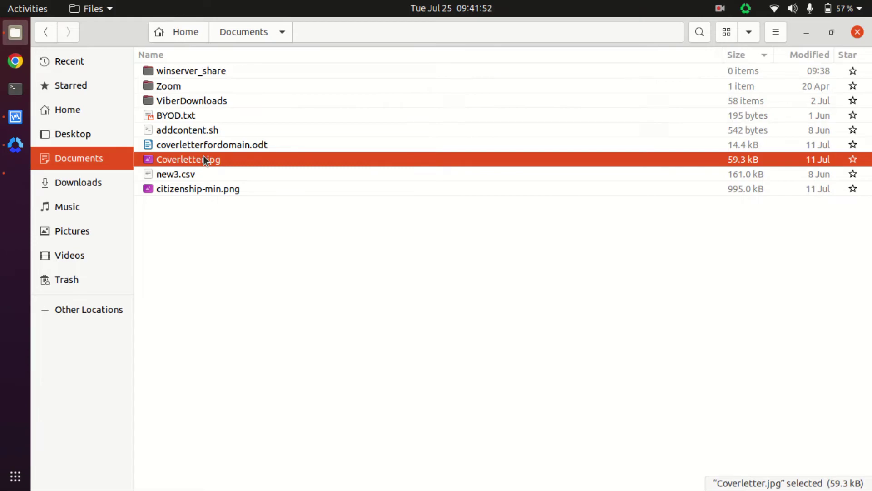
double_click(190, 73)
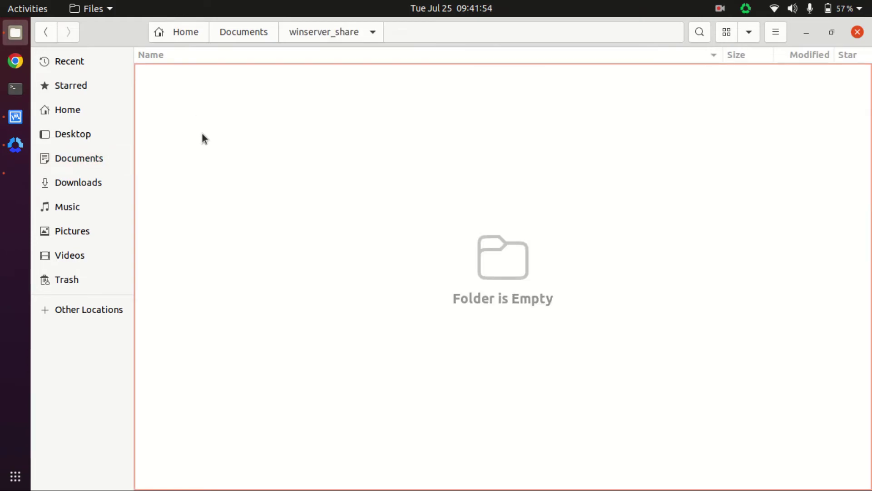
key("ctrl+v")
left_click(203, 133)
left_click(190, 74)
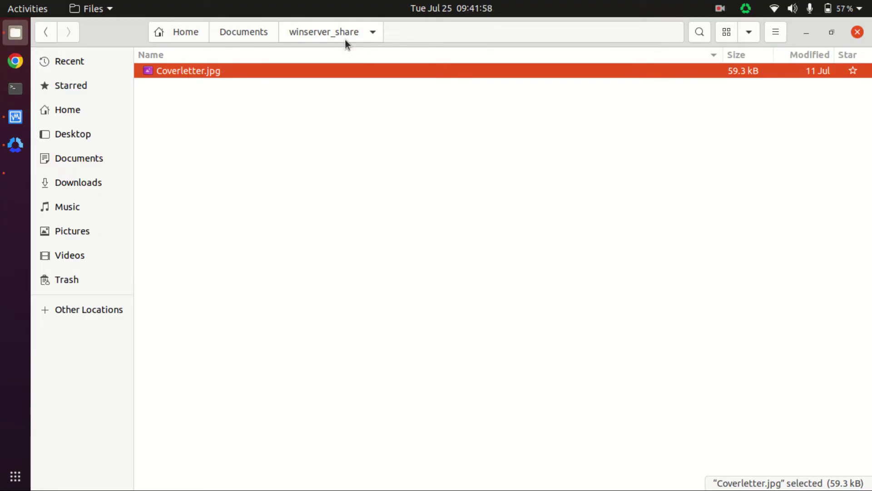
Refresh the guest's Z: drive and select the newly visible Coverletter file
left_click(14, 174)
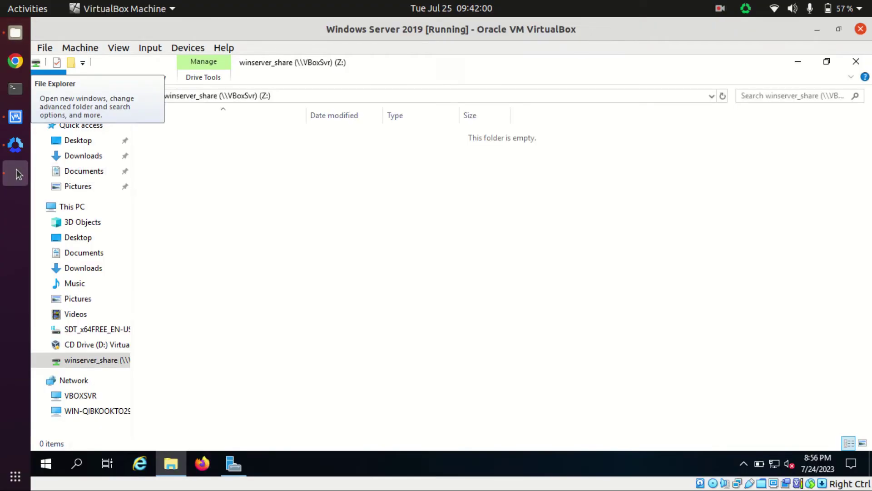
right_click(338, 196)
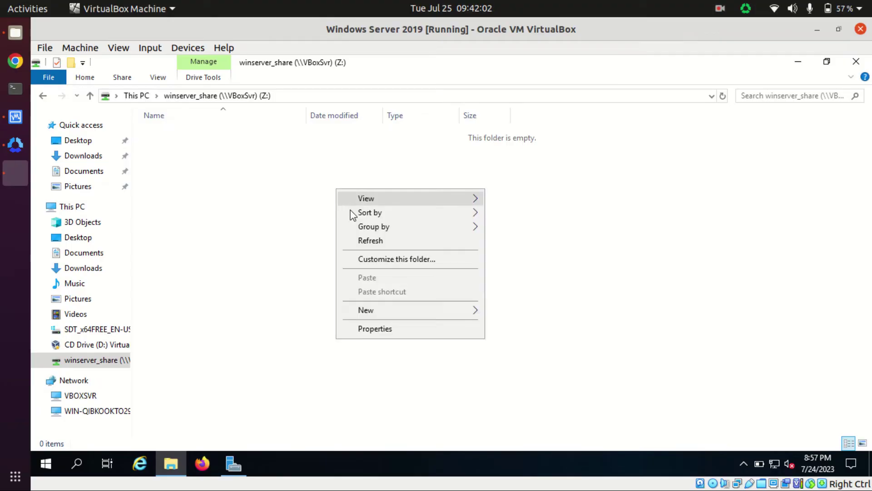
left_click(360, 244)
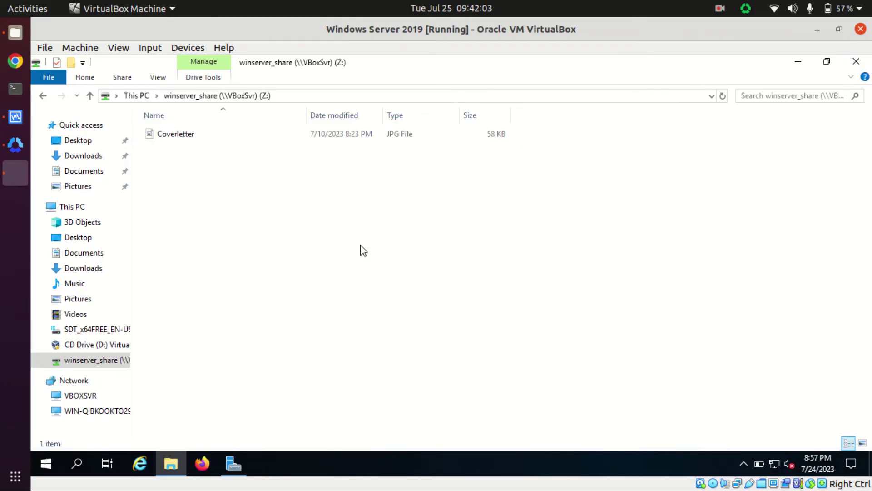
left_click(180, 142)
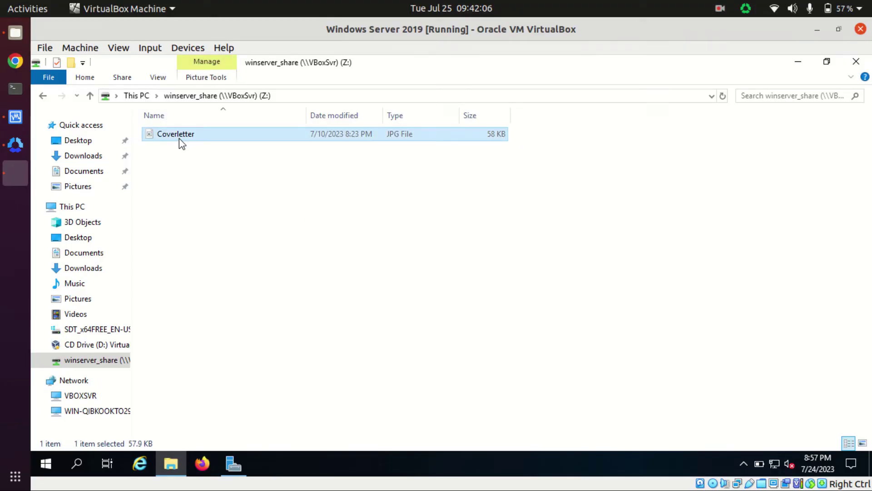